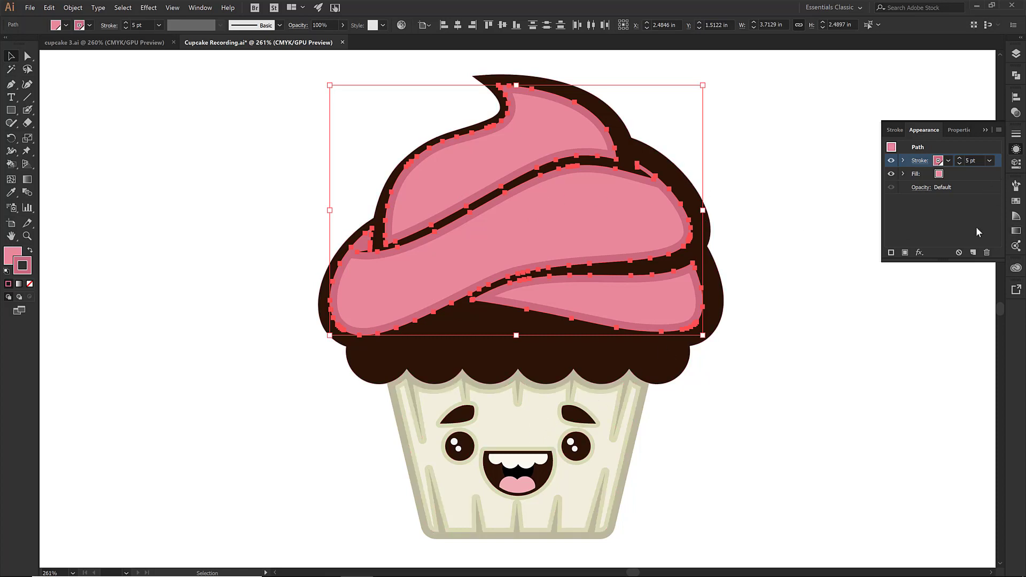
Step: Show the Gradient panel for the pink frosting and make its fill the active attribute
left_click(1018, 234)
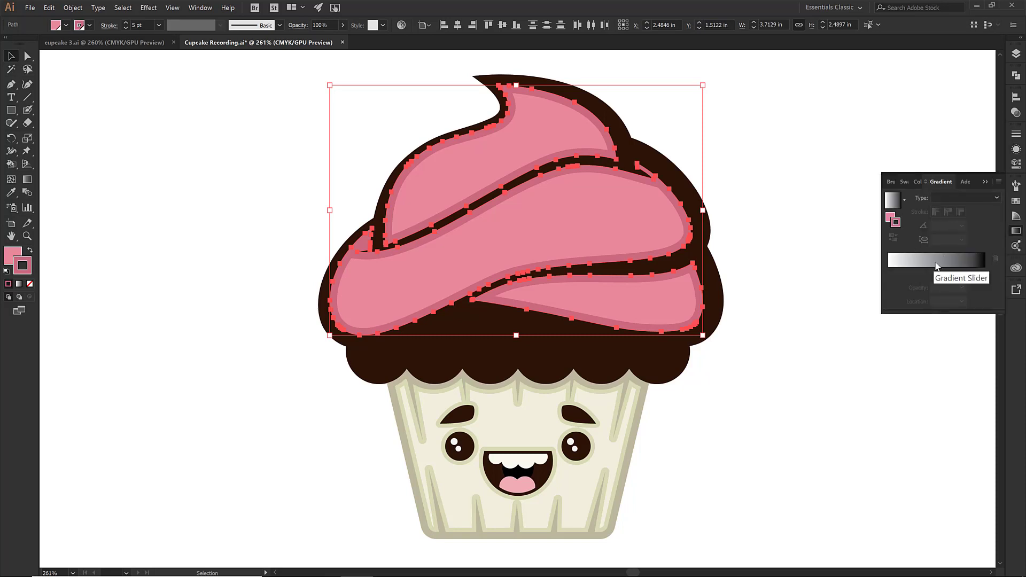
left_click(890, 216)
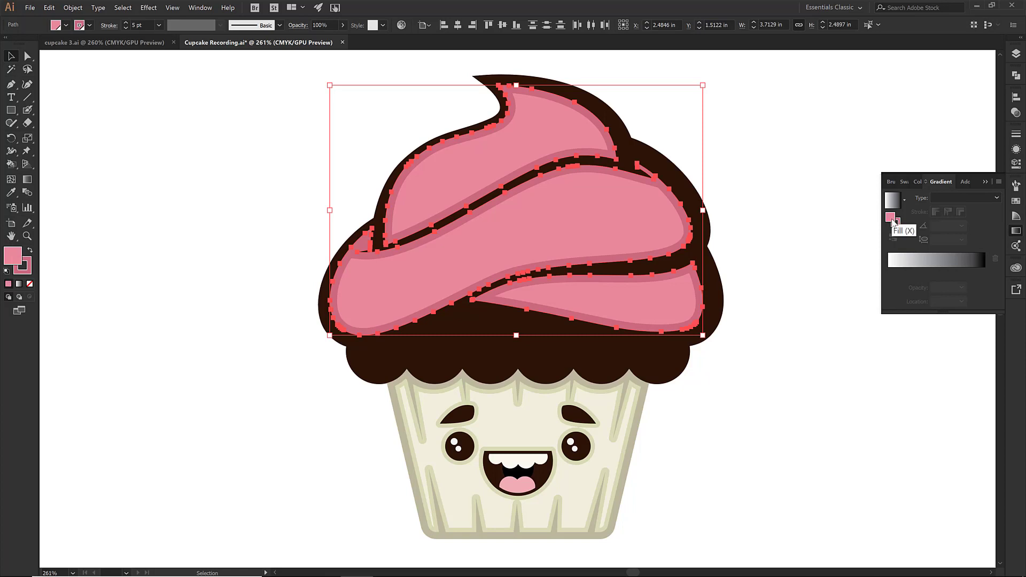
Step: Give the frosting a radial gradient and set its right stop to a deeper pink swatch
left_click(941, 267)
left_click(962, 198)
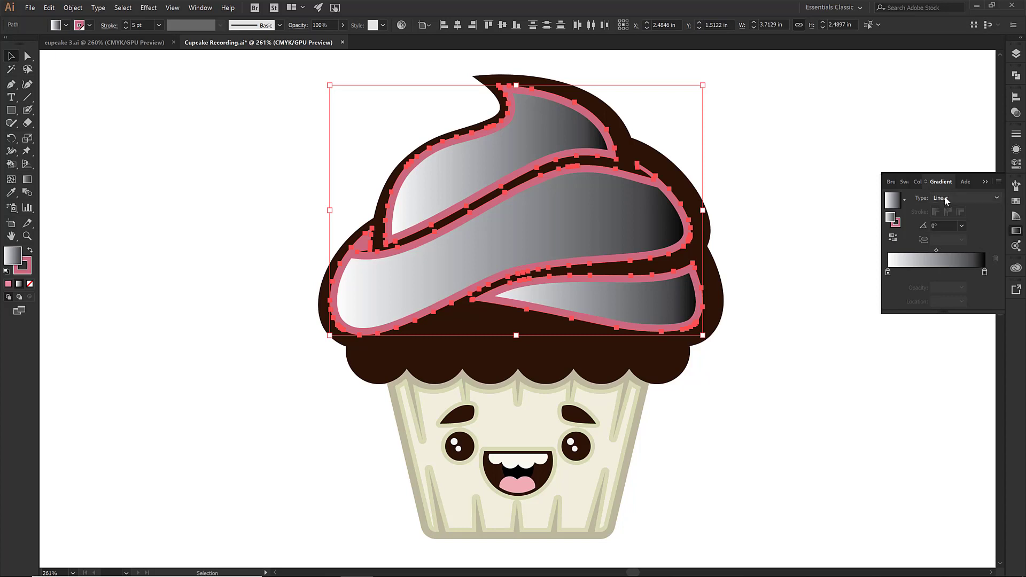
left_click(946, 222)
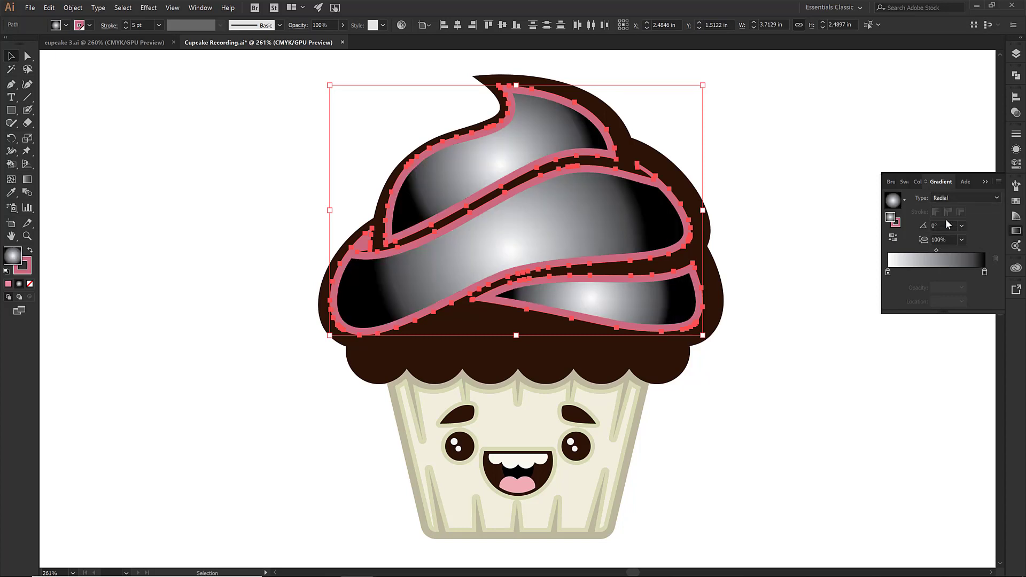
left_click(985, 272)
double_click(985, 273)
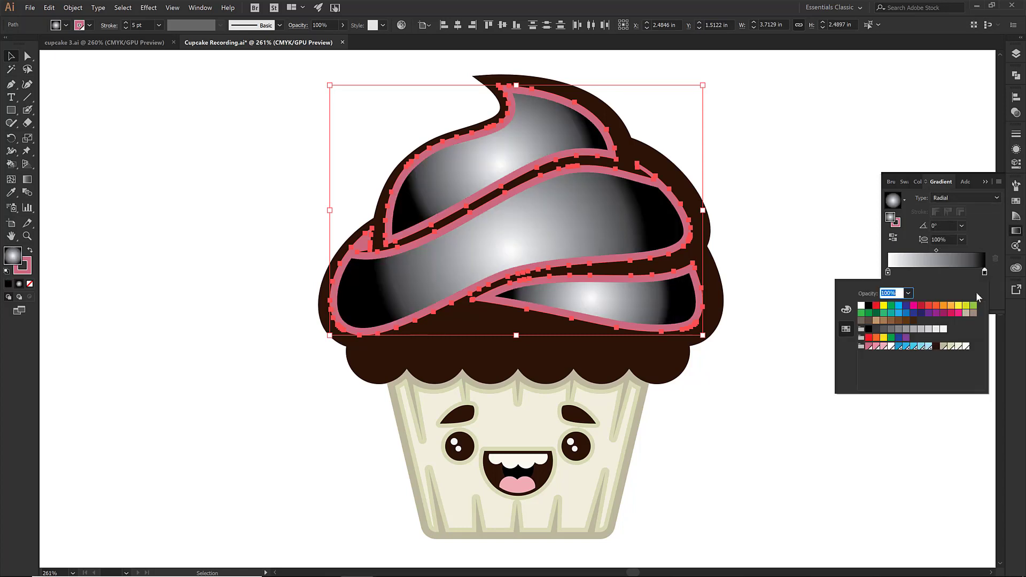
left_click(869, 346)
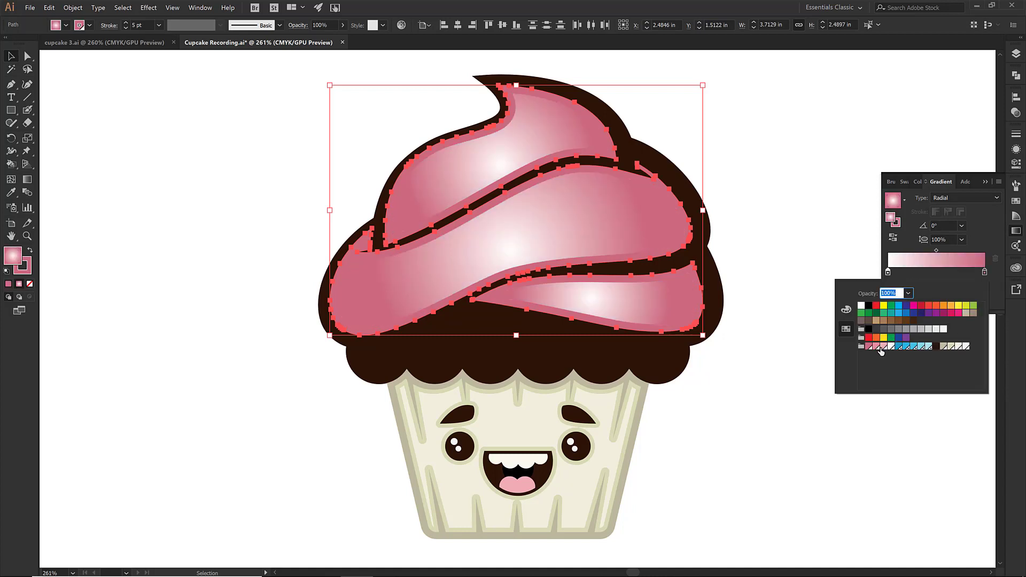
left_click(884, 346)
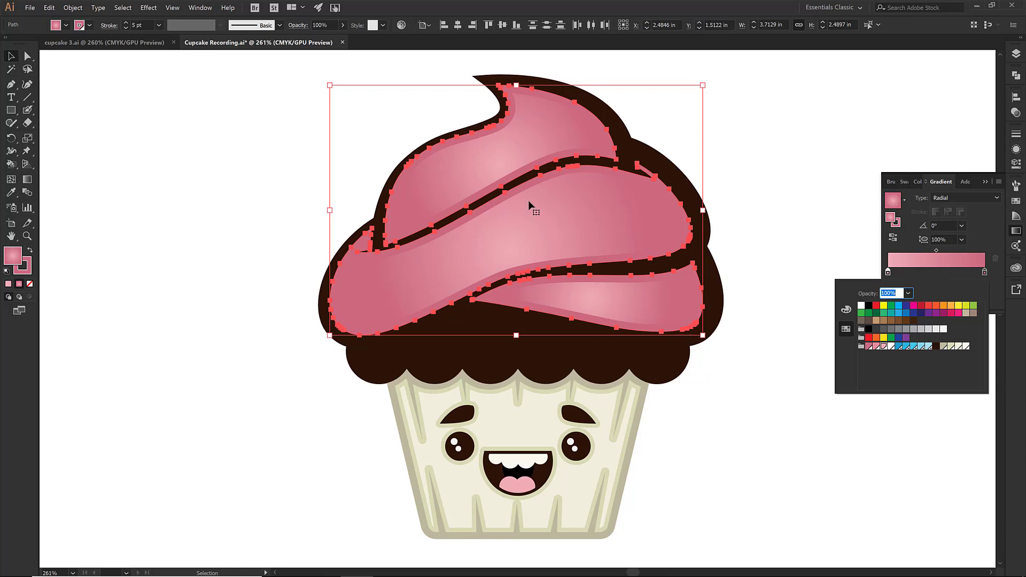
Step: Deselect the frosting and select only the top frosting swirl
left_click(28, 182)
left_click(28, 182)
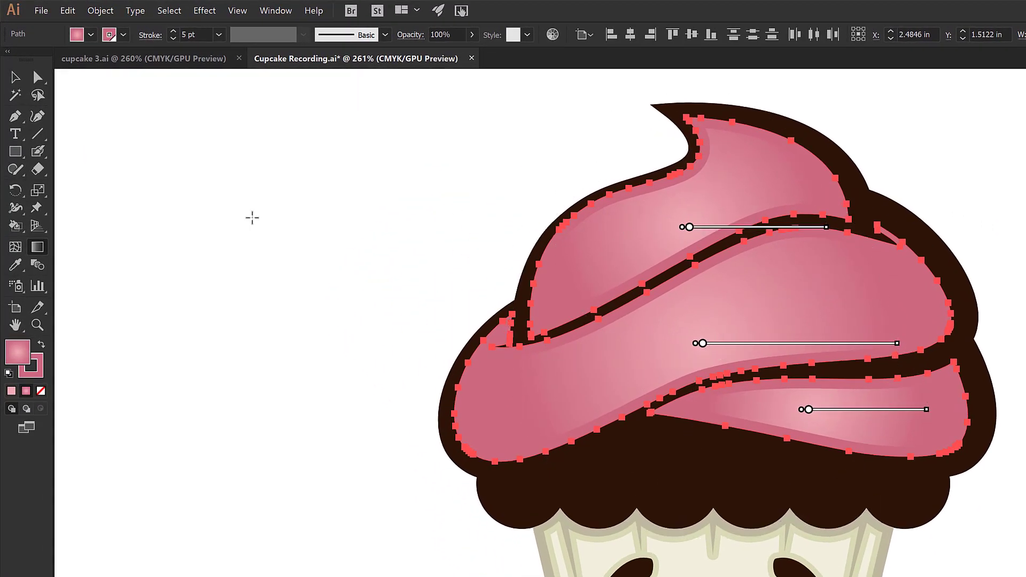
left_click(16, 77)
left_click(203, 192)
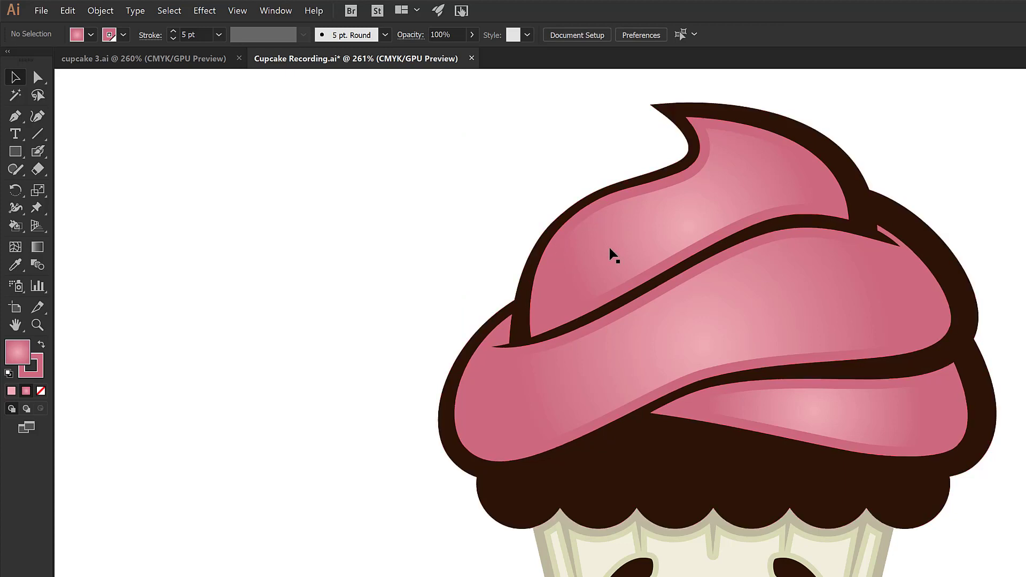
left_click(594, 259)
Step: With the Gradient tool, move the top swirl's gradient centre up-left, enlarge it and flatten it
left_click(37, 247)
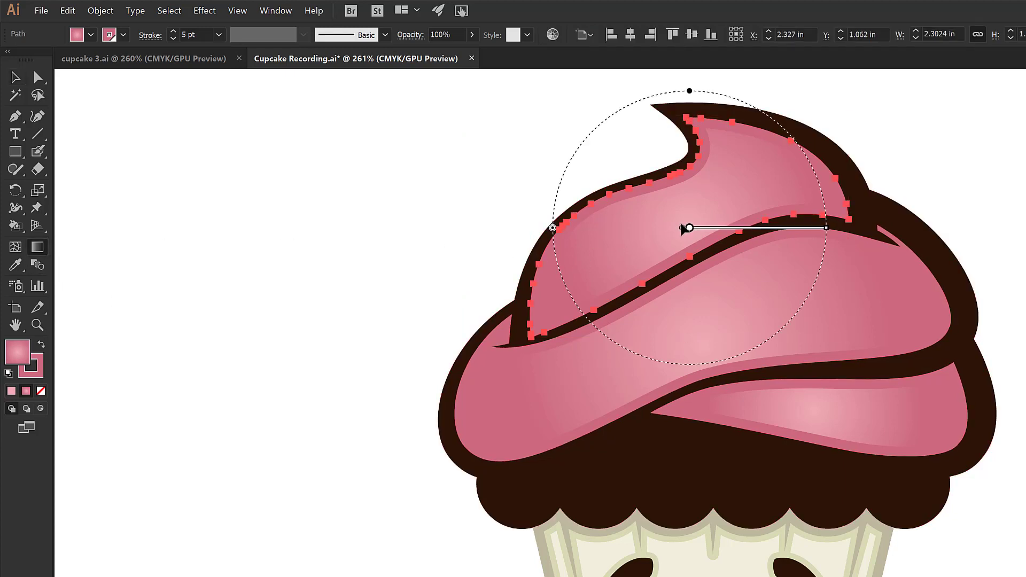
left_click_drag(687, 227, 651, 210)
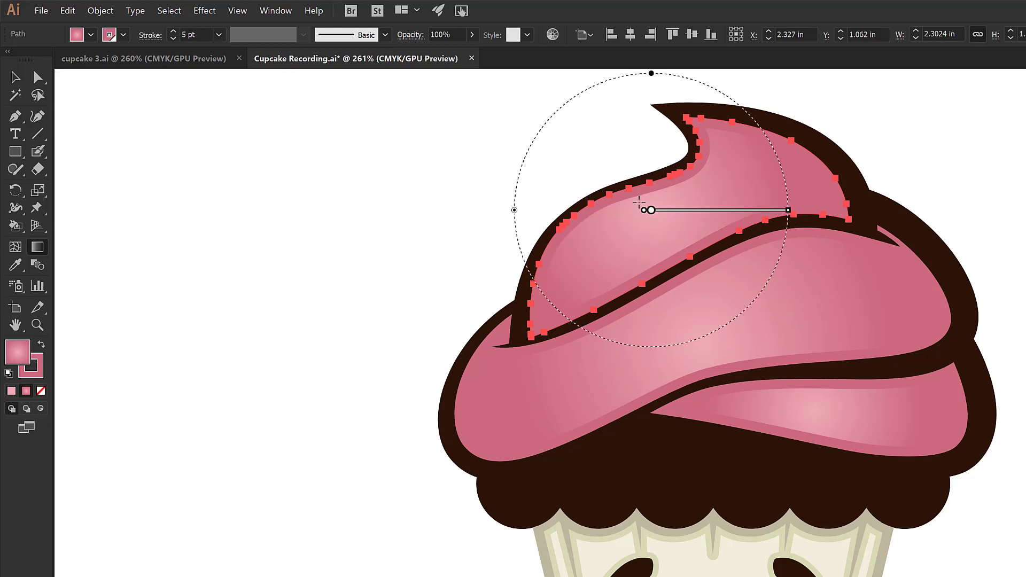
mouse_move(790, 209)
left_mouse_down()
mouse_move(830, 212)
mouse_move(808, 284)
mouse_move(837, 209)
left_mouse_up()
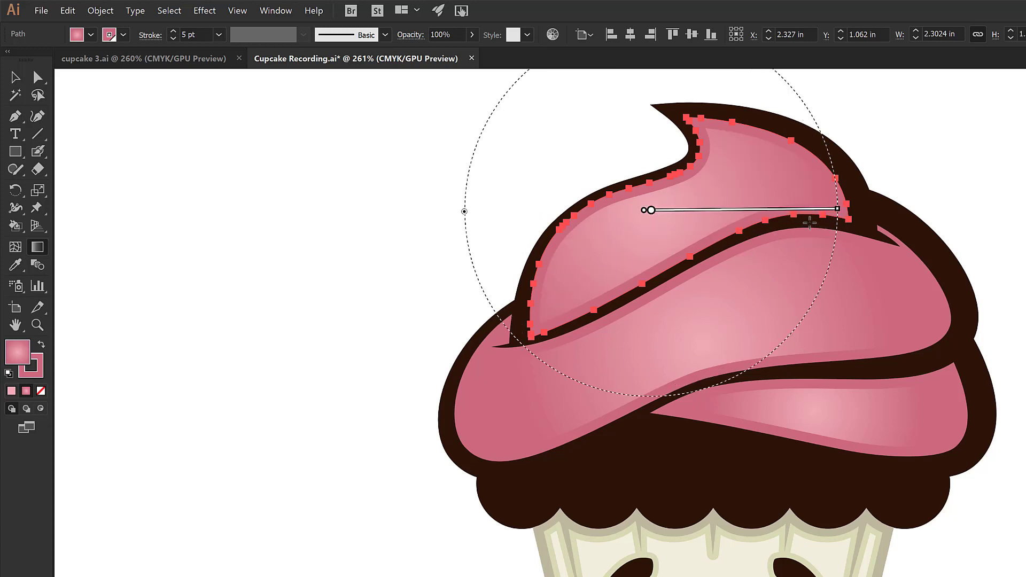
scroll(702, 204, "up", 3)
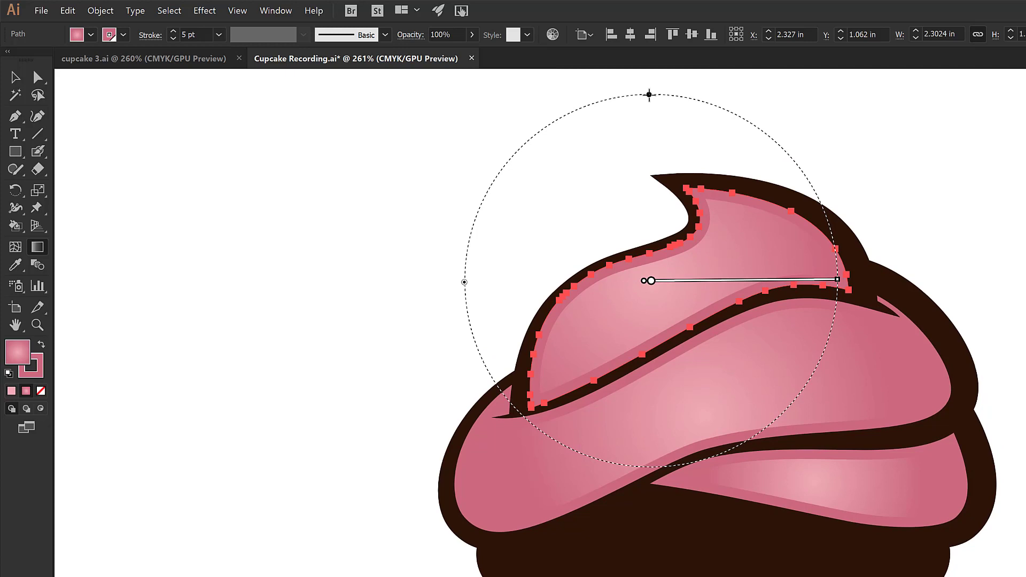
left_click_drag(648, 94, 652, 170)
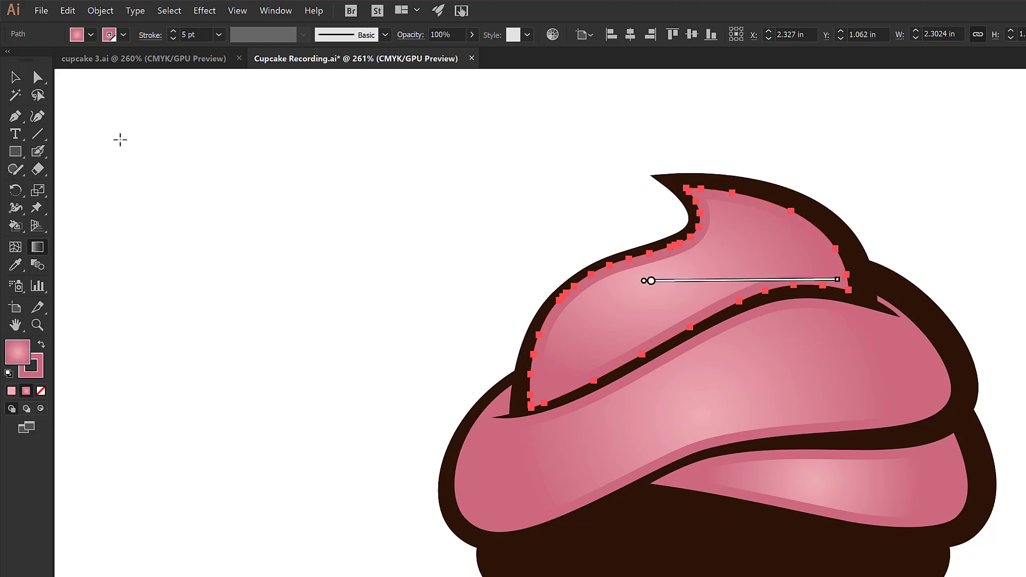
Step: Select the middle frosting swirl and switch to the Gradient tool
left_click(15, 78)
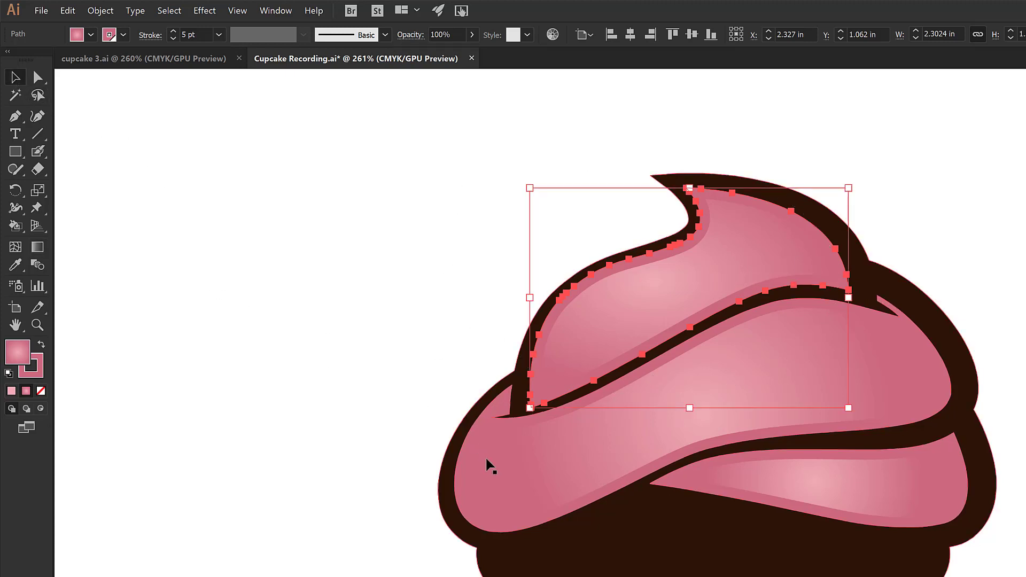
left_click(513, 471)
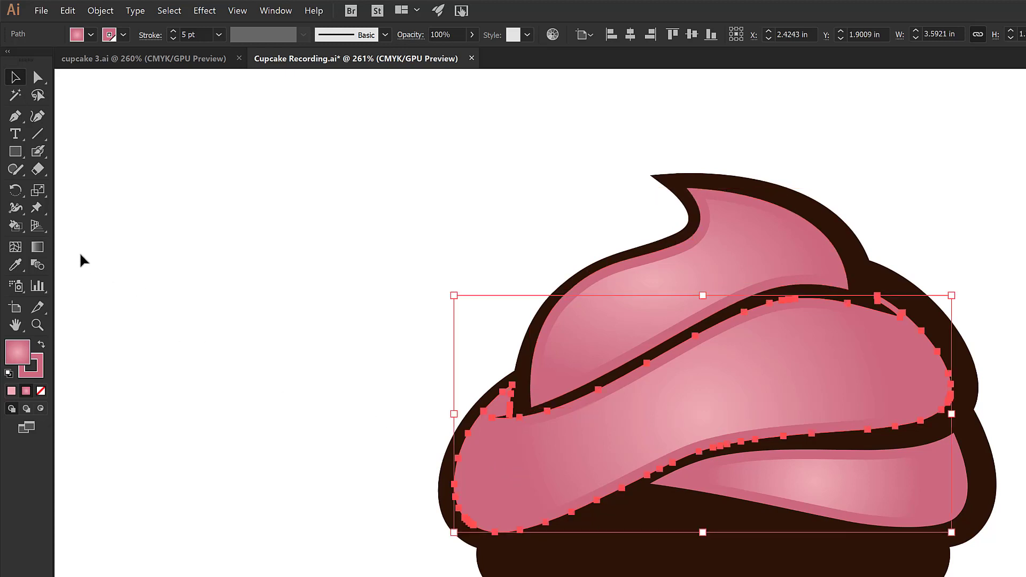
left_click(37, 247)
Step: Move the middle swirl's gradient centre up-left, lengthen it, tilt it downward and flatten it
mouse_move(701, 415)
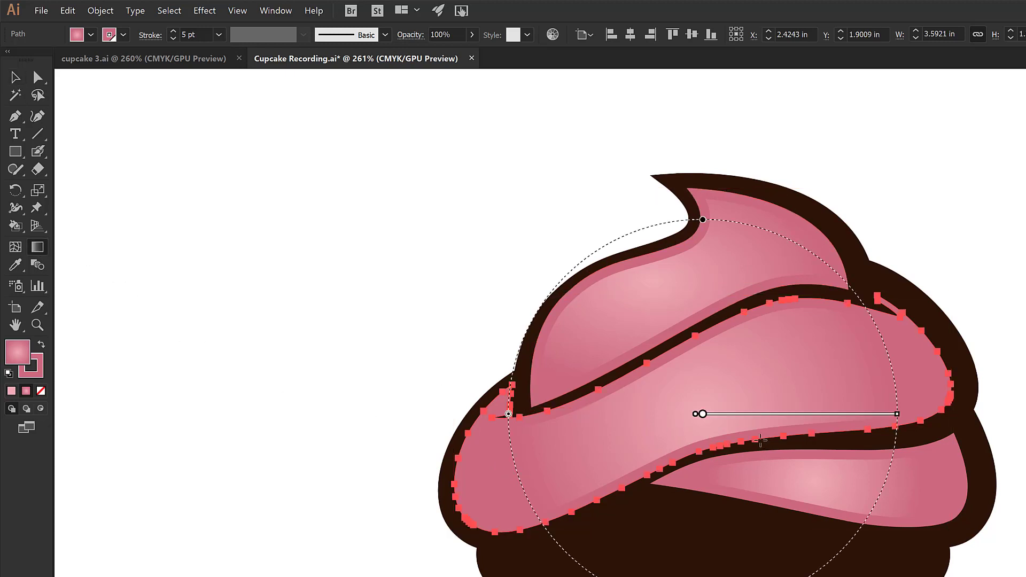
left_click_drag(703, 414, 653, 382)
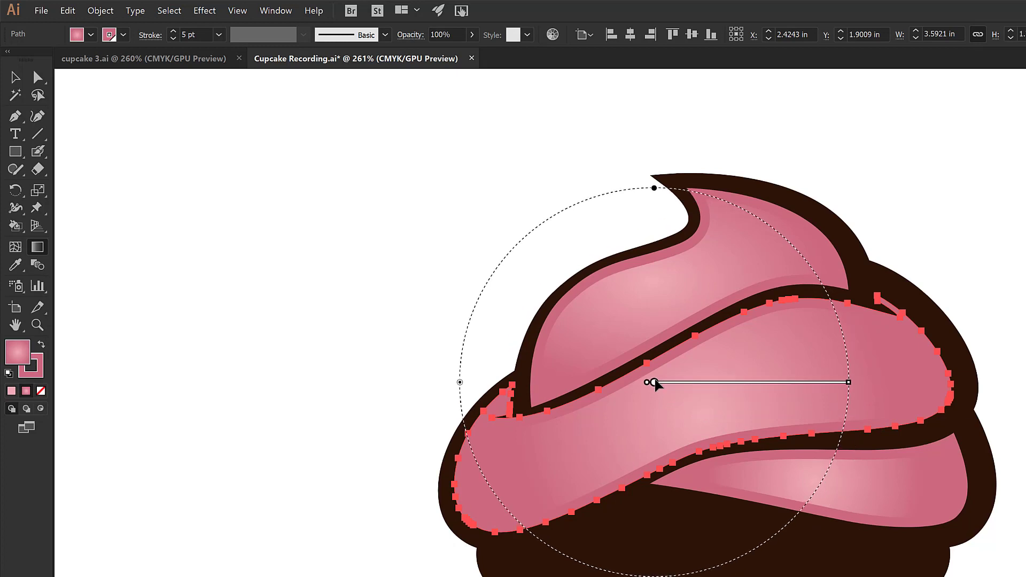
left_click_drag(850, 385, 933, 382)
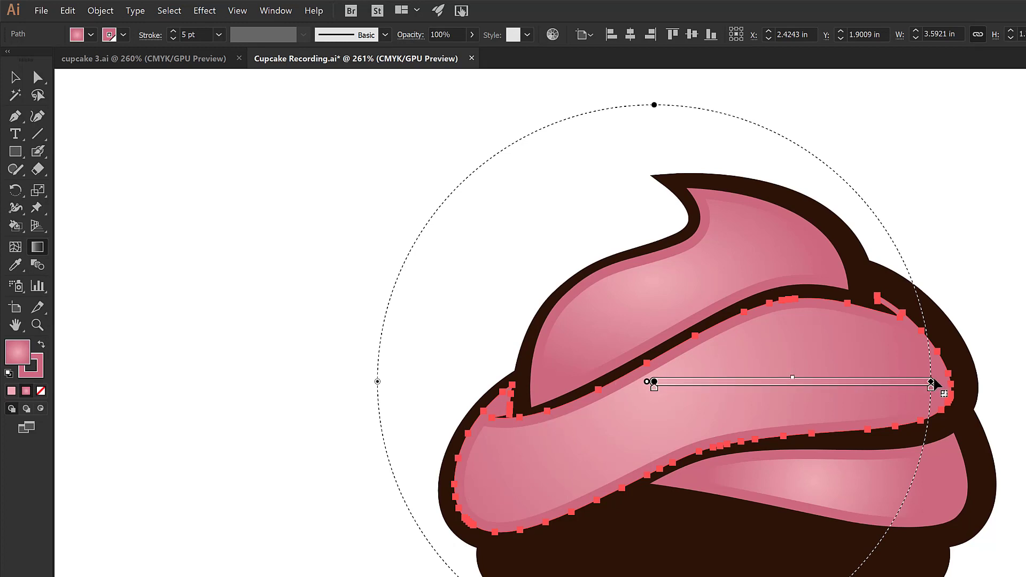
left_click_drag(937, 381, 938, 414)
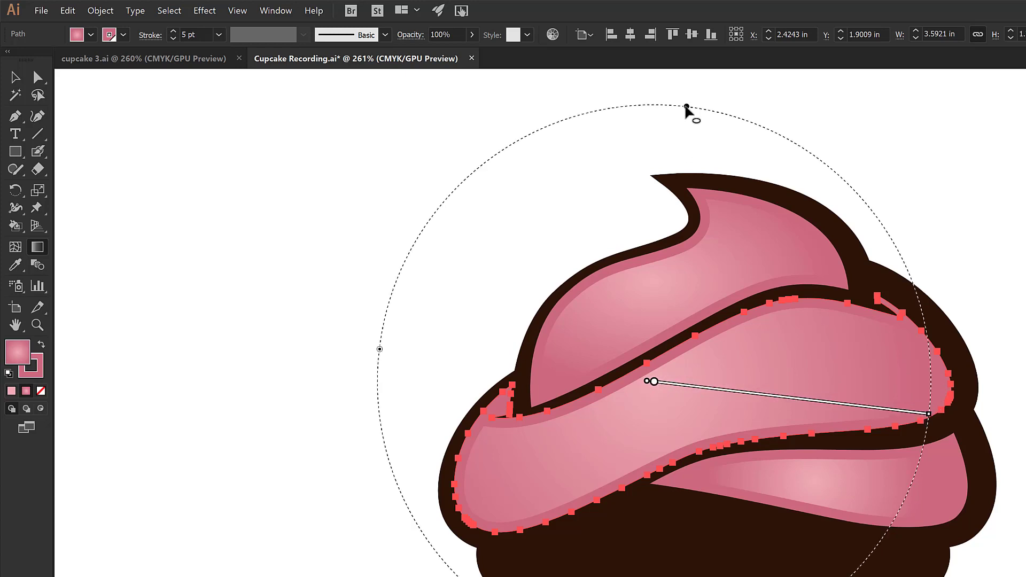
left_click_drag(686, 107, 674, 221)
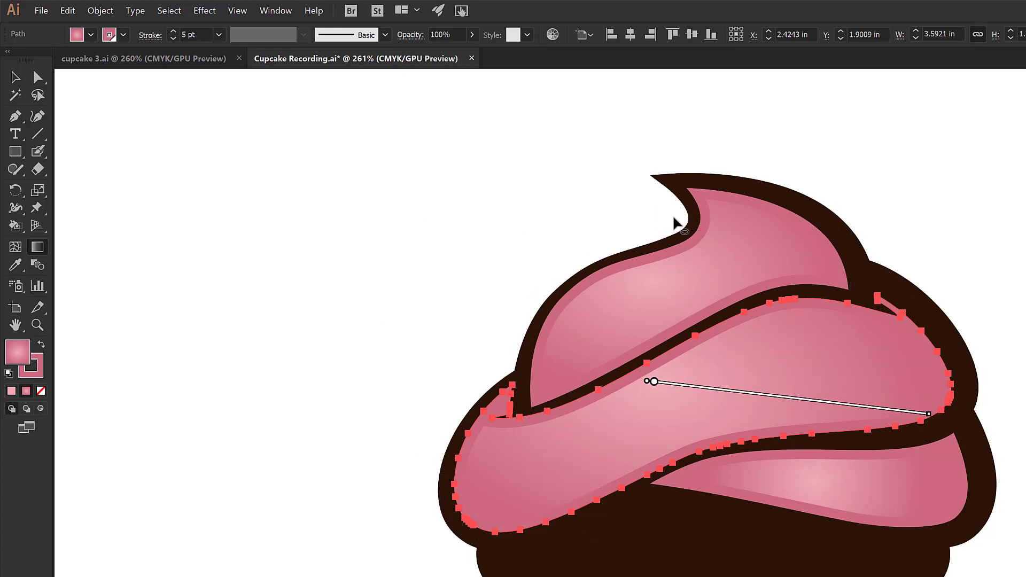
Step: Angle the lower swirl's gradient, make its left stop pink and move the midpoint to ~30%
left_click(875, 526, "ctrl")
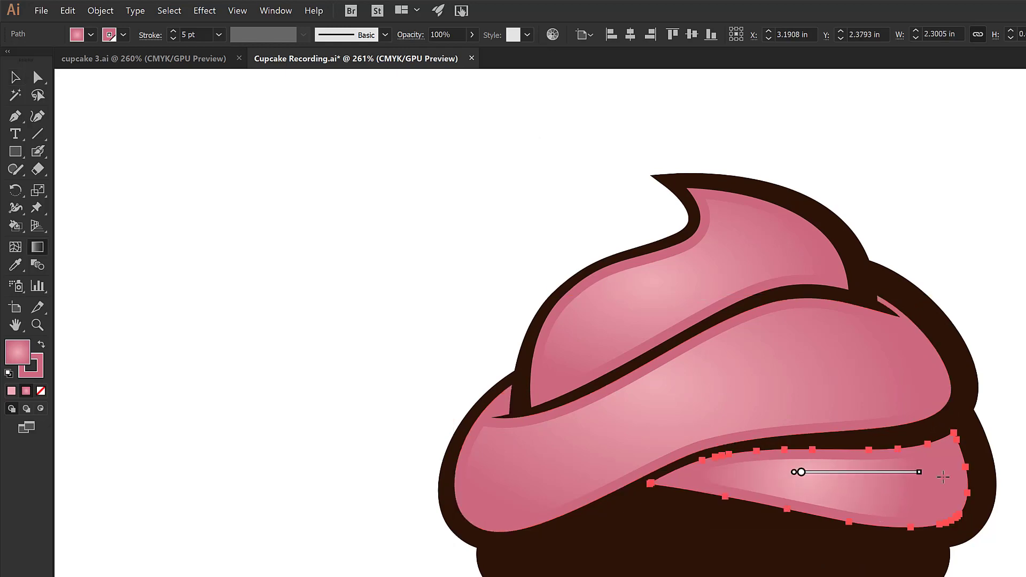
left_click_drag(928, 472, 952, 492)
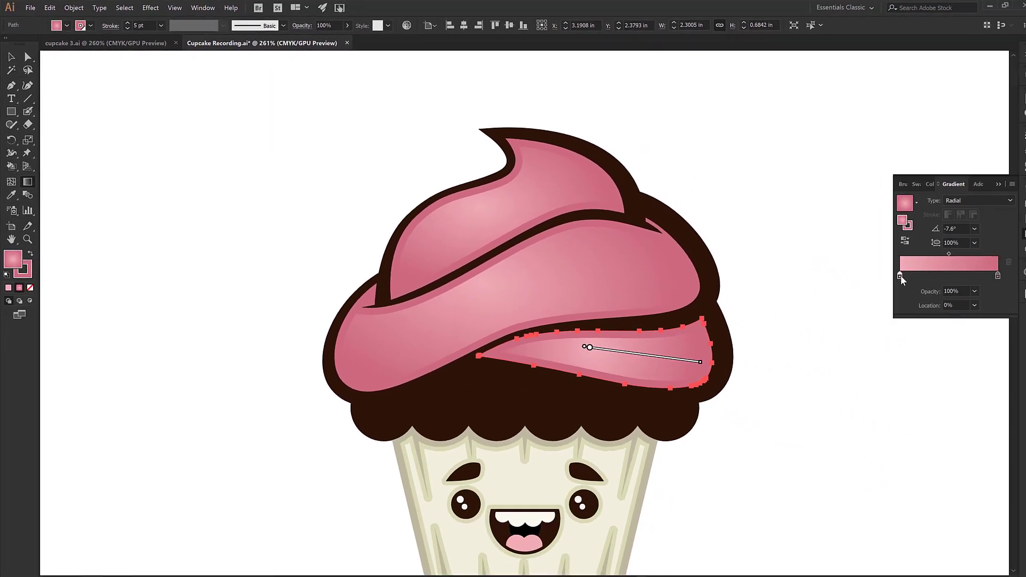
double_click(888, 272)
left_click(873, 347)
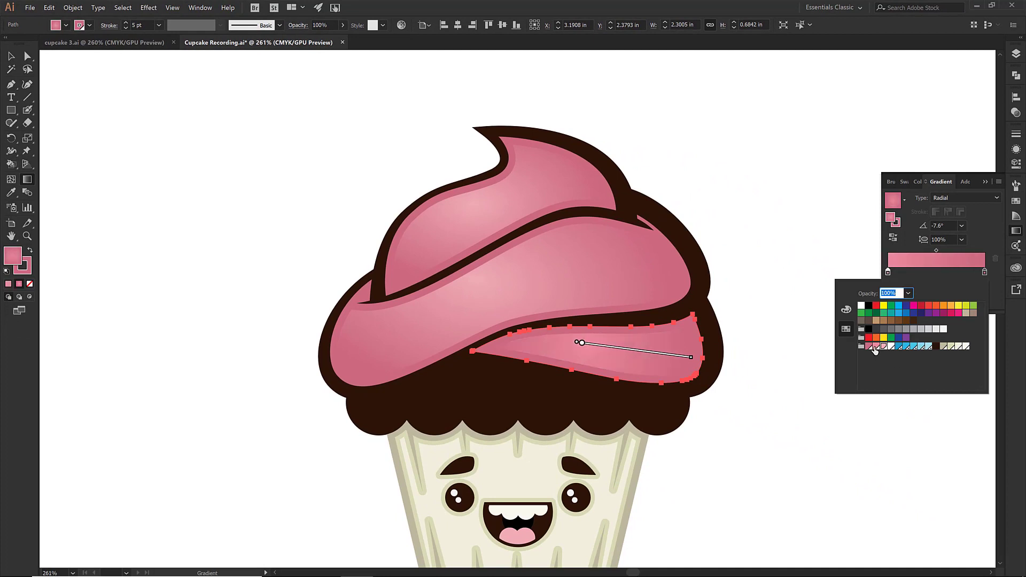
left_click_drag(937, 251, 919, 255)
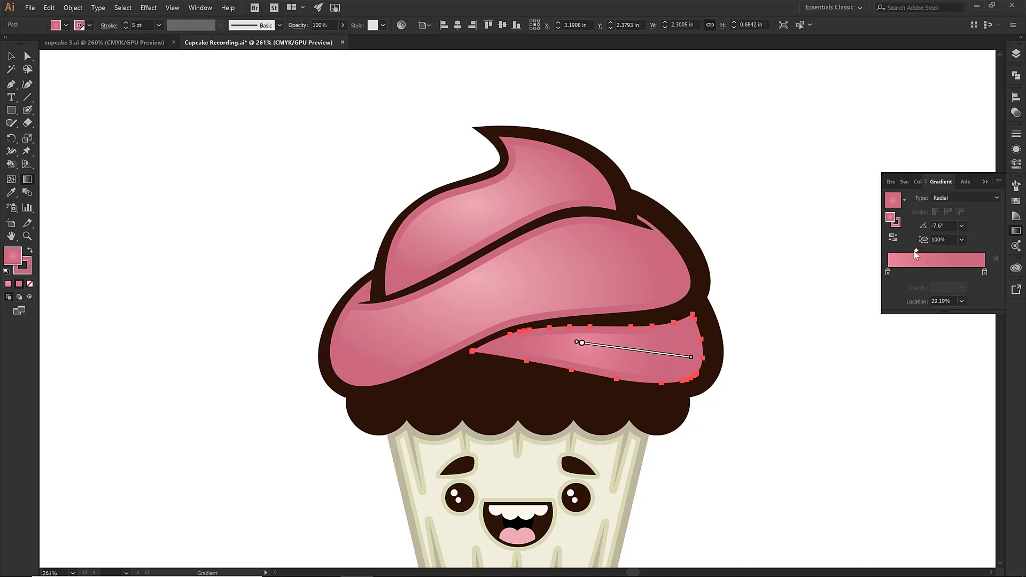
Step: Squash the lower swirl's radial gradient vertically to a 60.8% aspect ratio
mouse_move(635, 353)
left_click_drag(596, 234, 592, 270)
mouse_move(602, 279)
left_click_drag(593, 270, 592, 276)
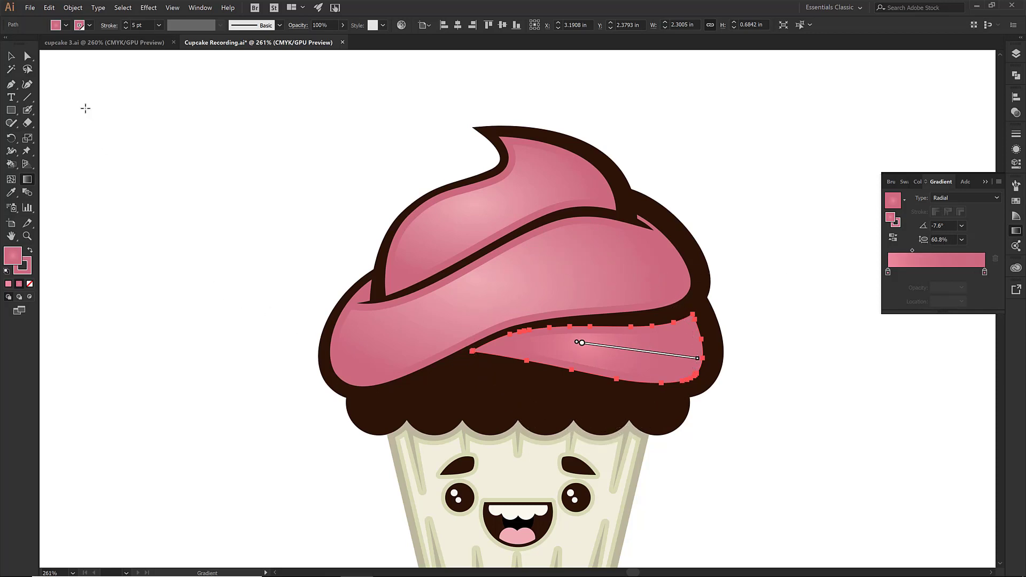
Step: Switch to the Selection tool and clear the selection so nothing is selected
key("v")
left_click(141, 147)
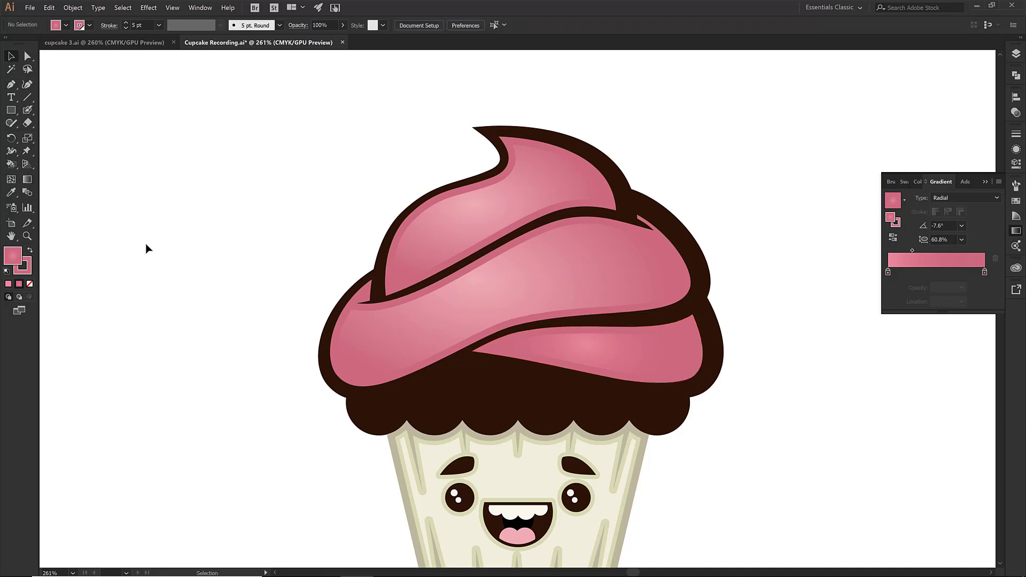
scroll(521, 427, "down", 2)
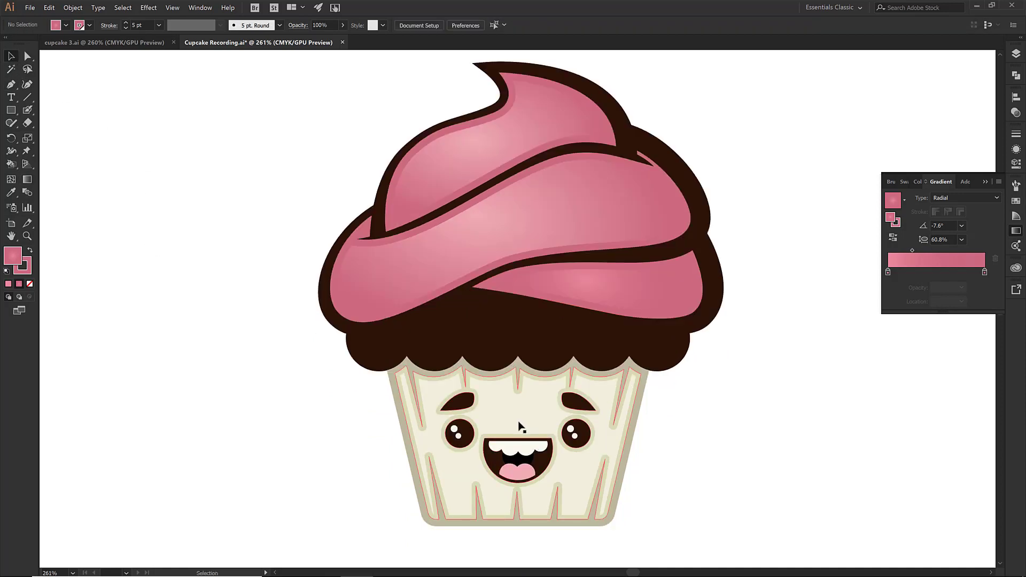
left_click(521, 427)
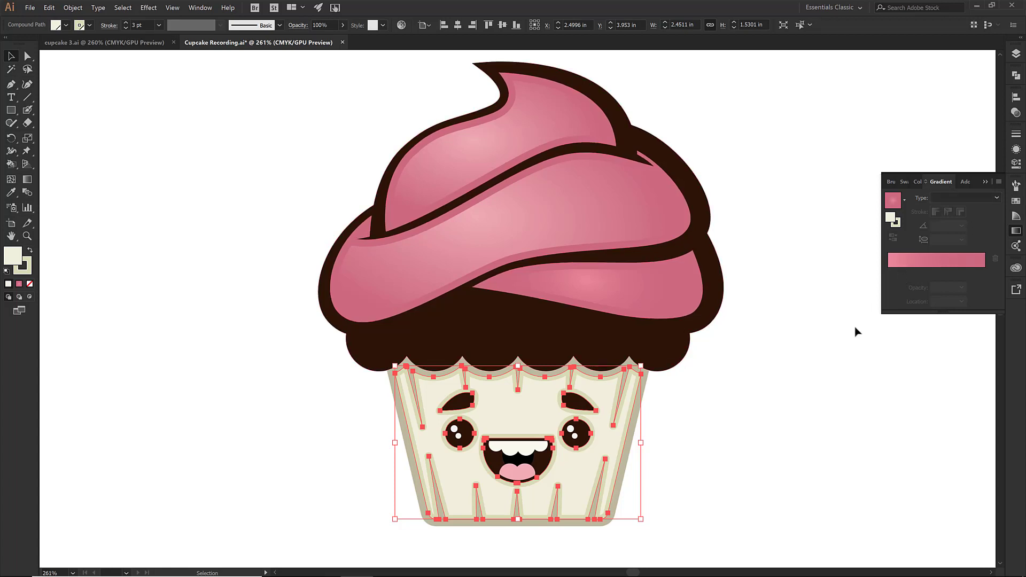
left_click(837, 344)
Step: Set the current gradient's left stop to beige and discard an extra middle stop
left_click(900, 262)
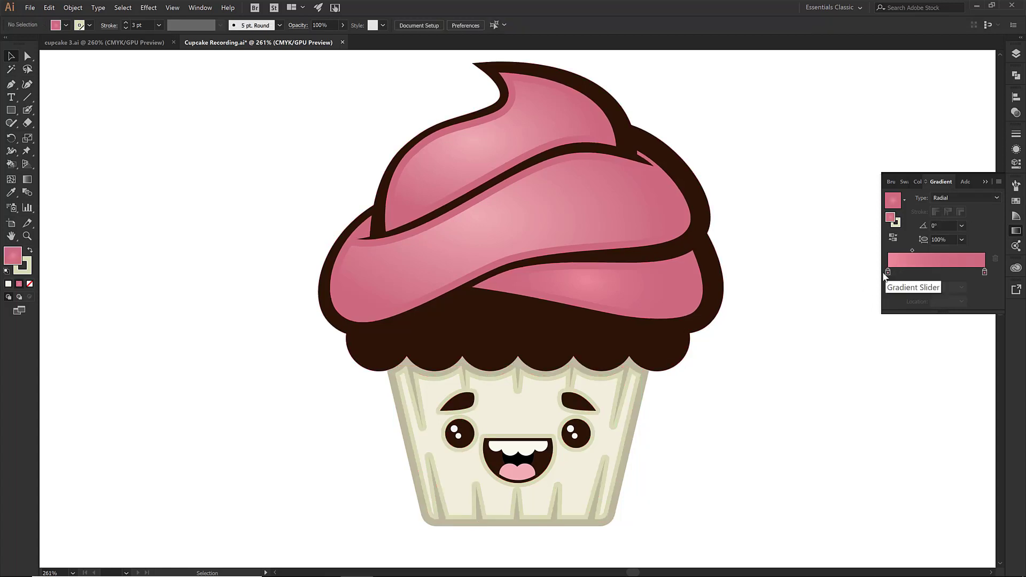
double_click(888, 272)
left_click(946, 342)
left_click(934, 268)
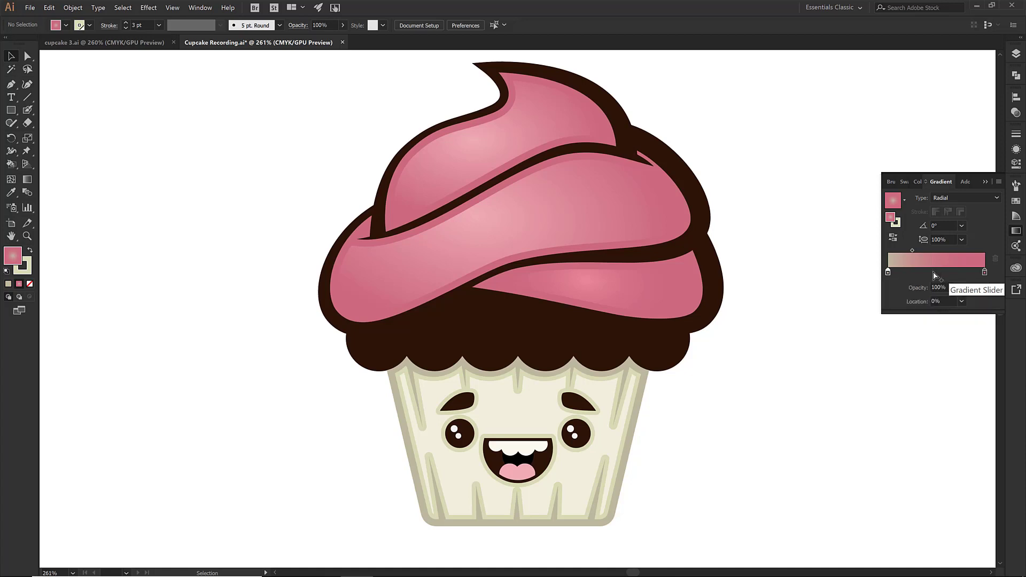
left_click(931, 273)
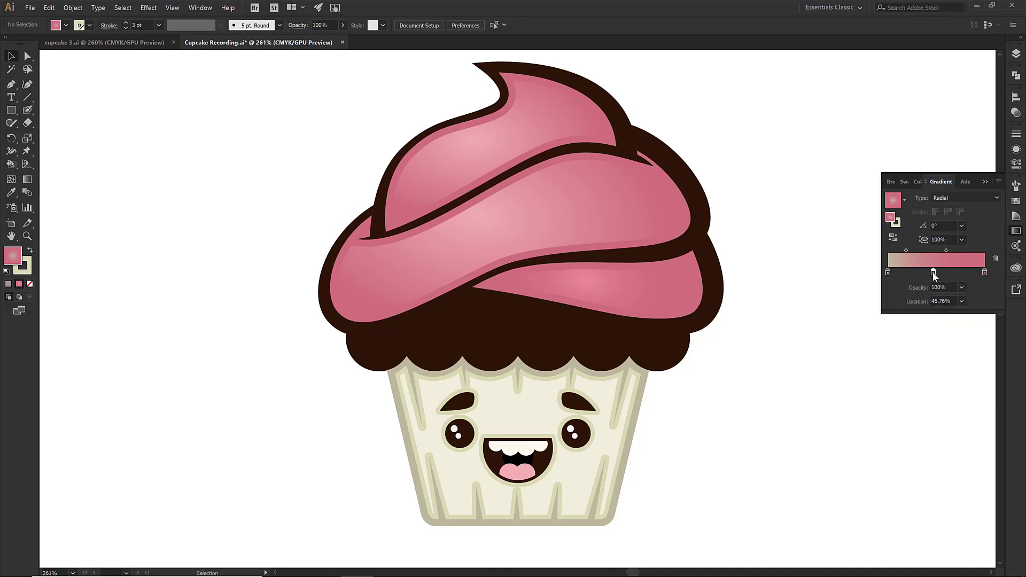
left_click_drag(933, 272, 940, 313)
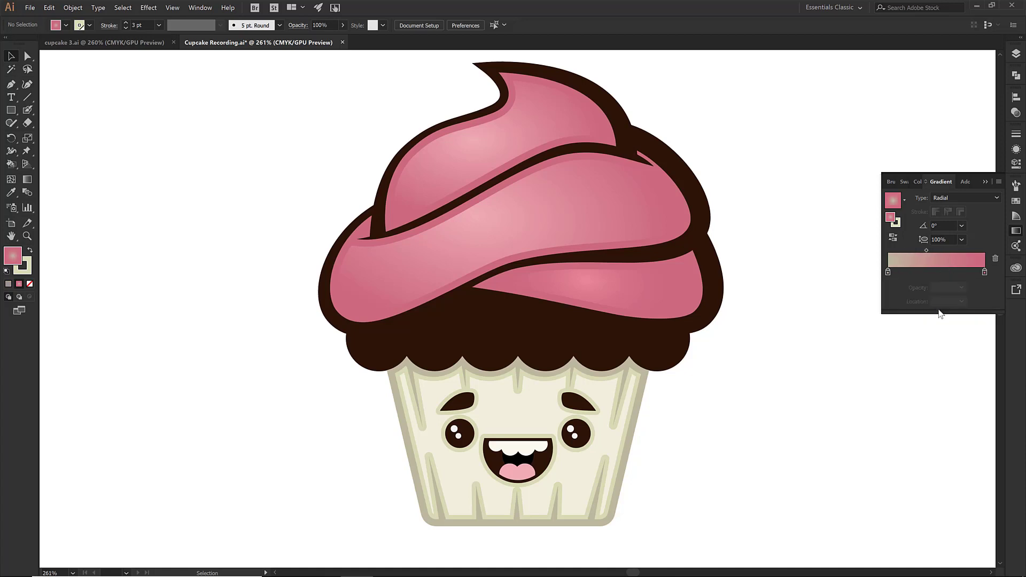
Step: Add a white middle stop, make the right stop beige, and select the cupcake wrapper
left_click(930, 273)
double_click(929, 272)
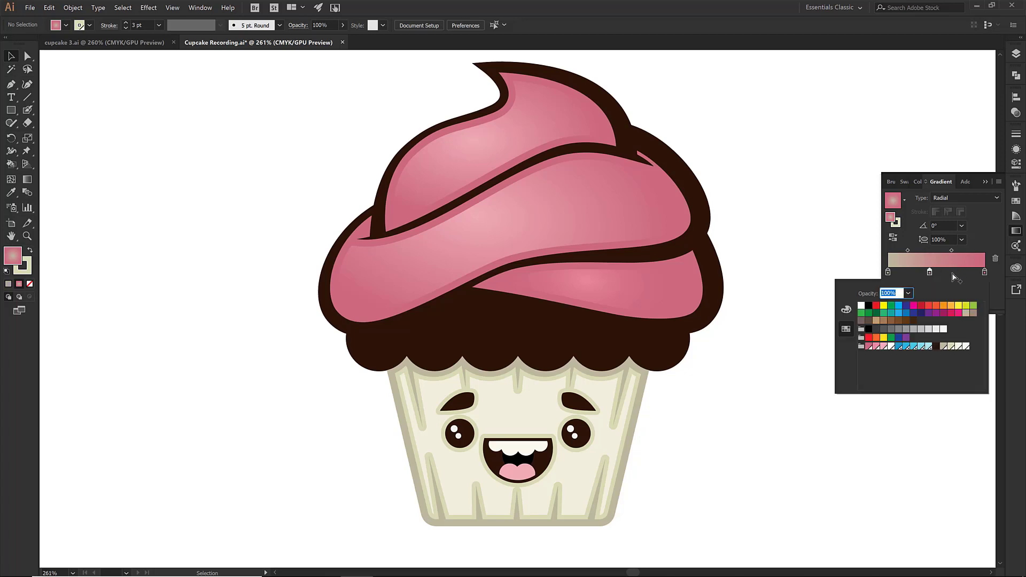
left_click(966, 348)
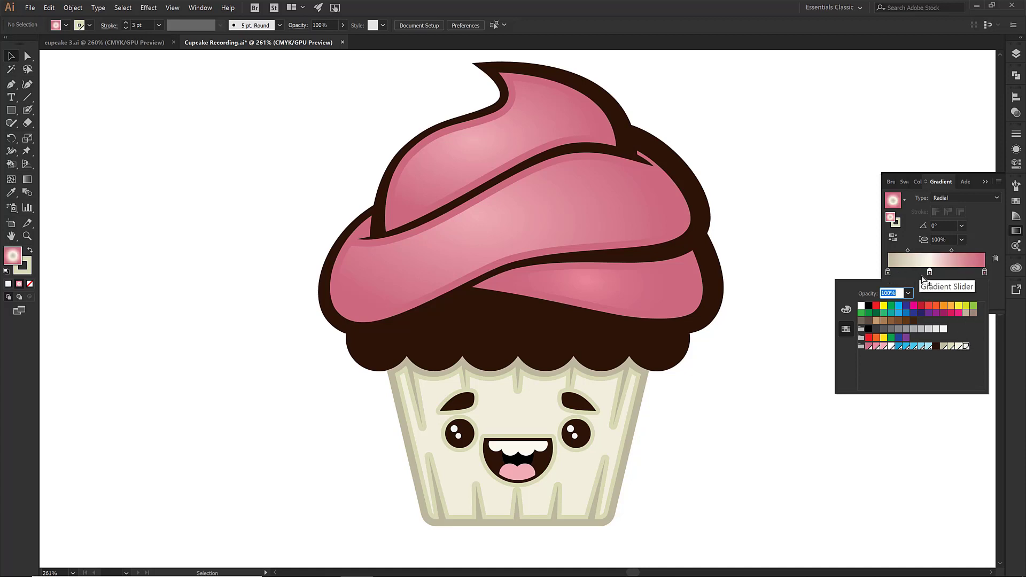
left_click(985, 272)
left_click(505, 415)
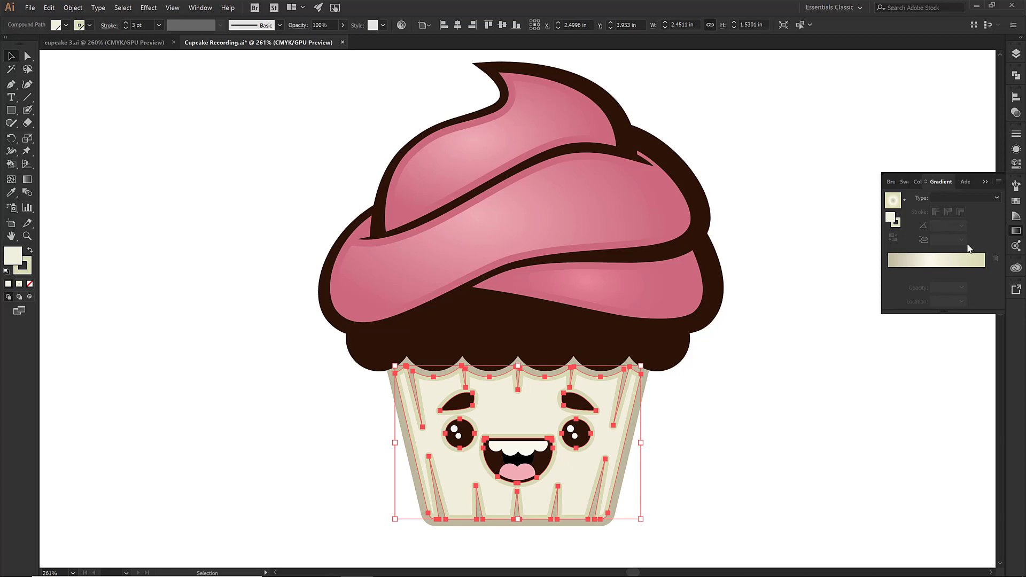
Step: Apply the cream gradient to the wrapper as a linear gradient at -90°
left_click(940, 263)
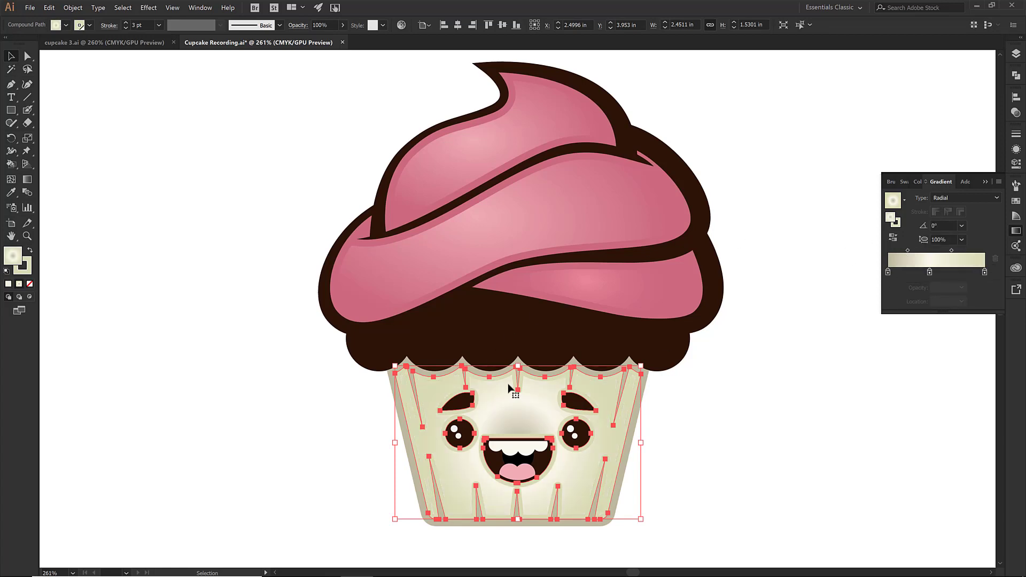
left_click(984, 273)
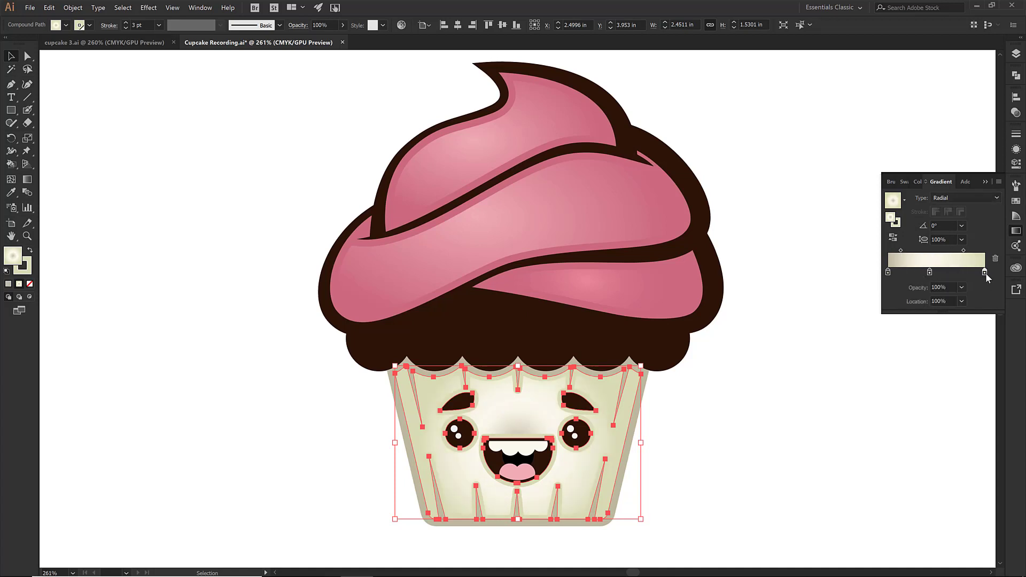
left_click(955, 197)
left_click(948, 212)
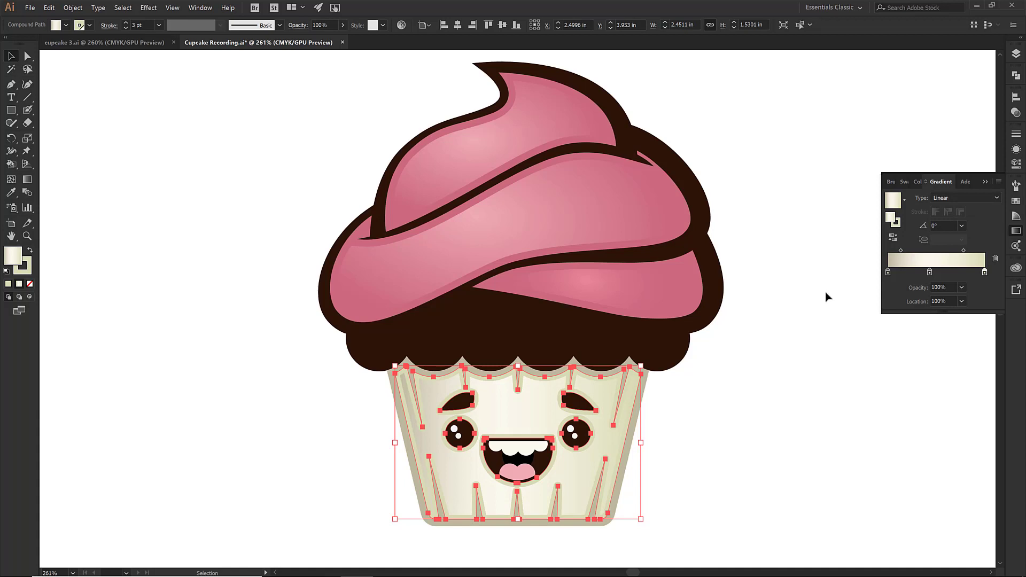
left_click(960, 226)
left_click(962, 284)
Step: Lighten the left stop, nudge the midpoint right and move the middle stop to about 44%
double_click(888, 272)
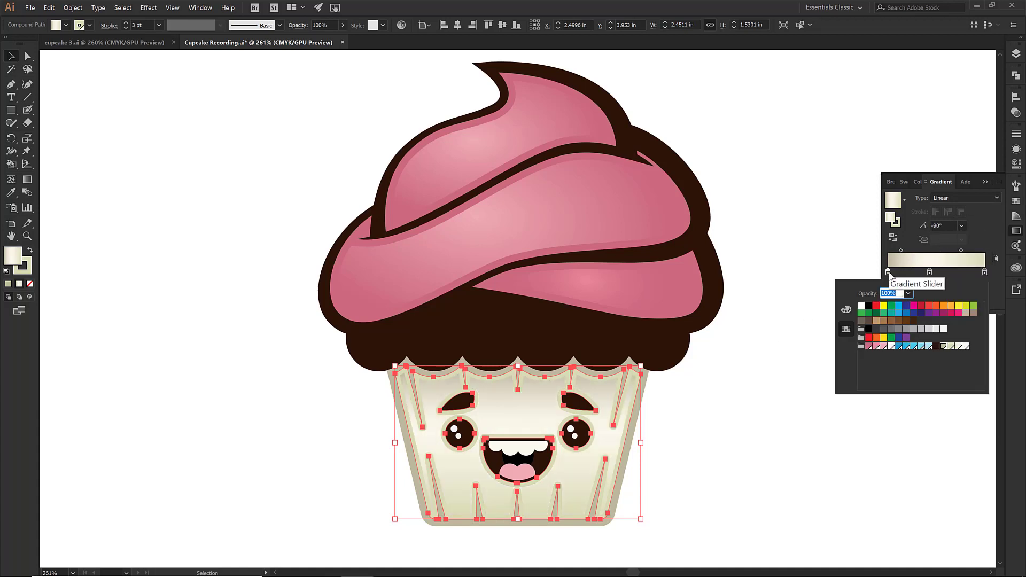
left_click(951, 346)
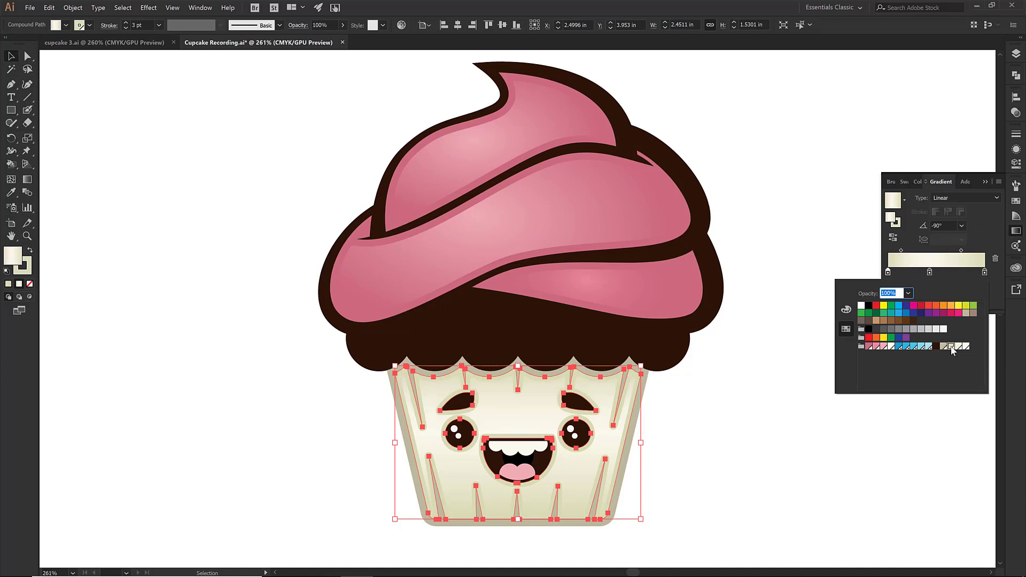
left_click(887, 272)
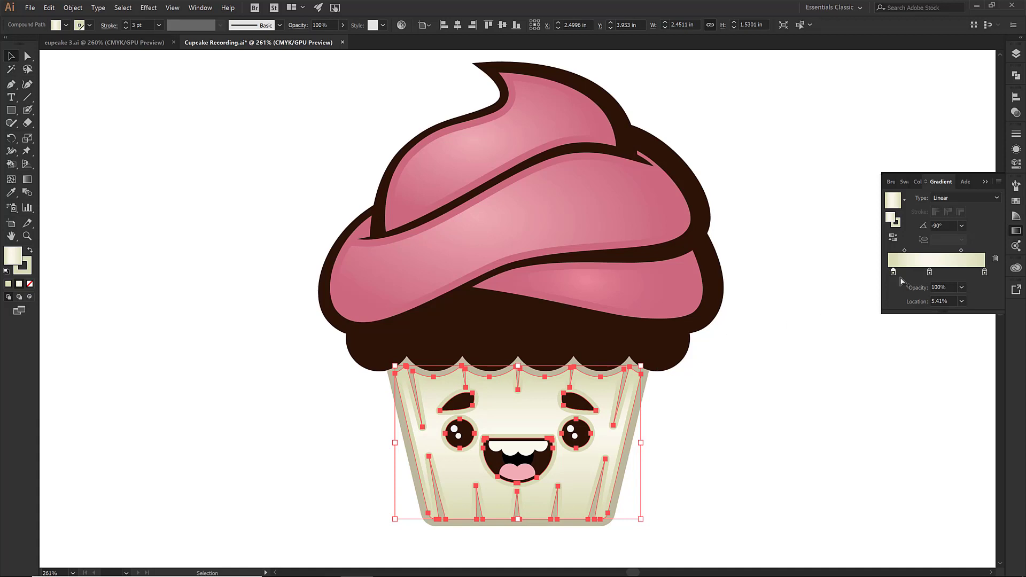
left_click_drag(905, 250, 908, 252)
left_click(894, 272)
left_click_drag(929, 272, 971, 256)
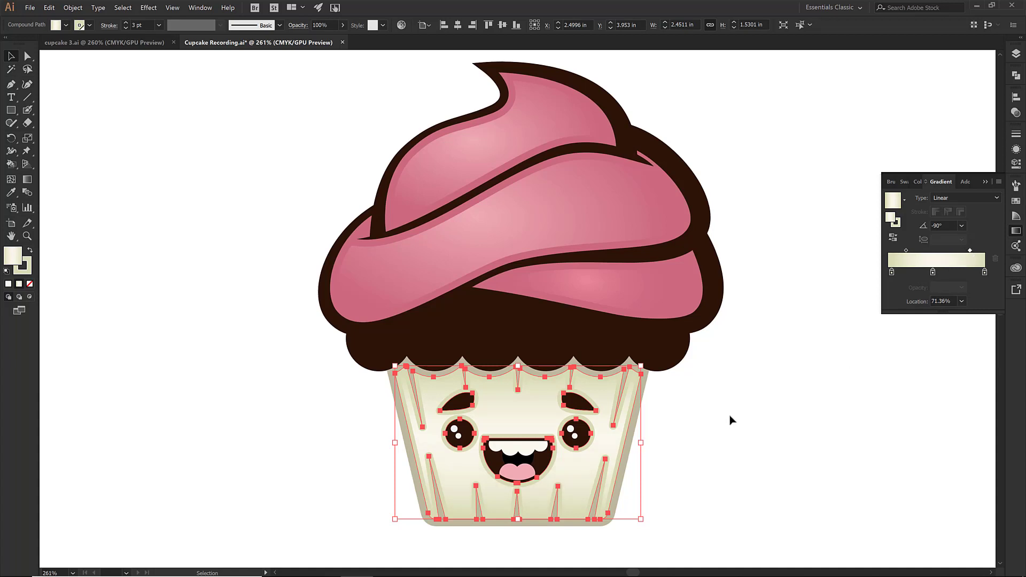